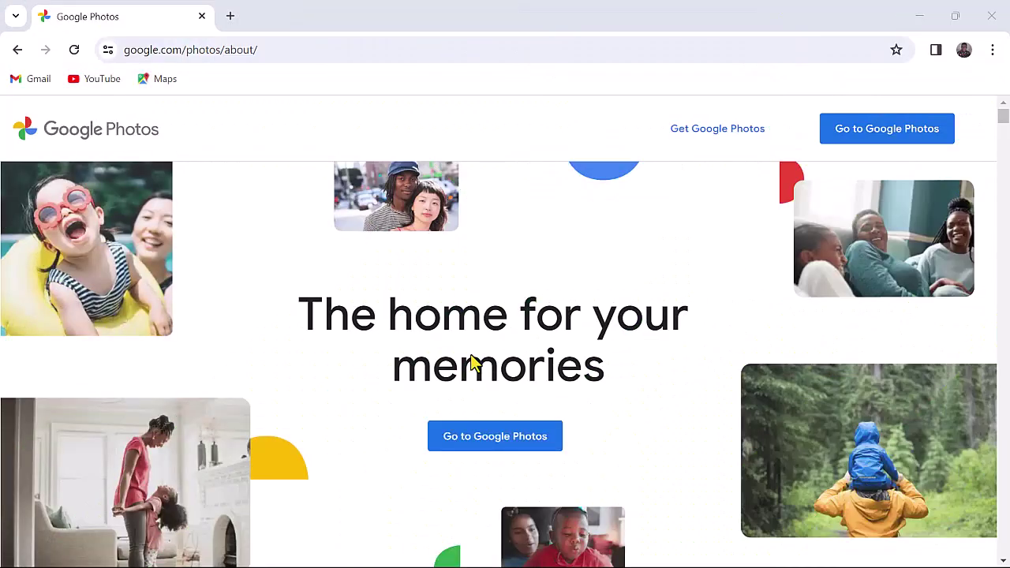
- Open the Google Photos library, then the Google Account home page from the avatar menu
scroll(472, 363, "down", 2)
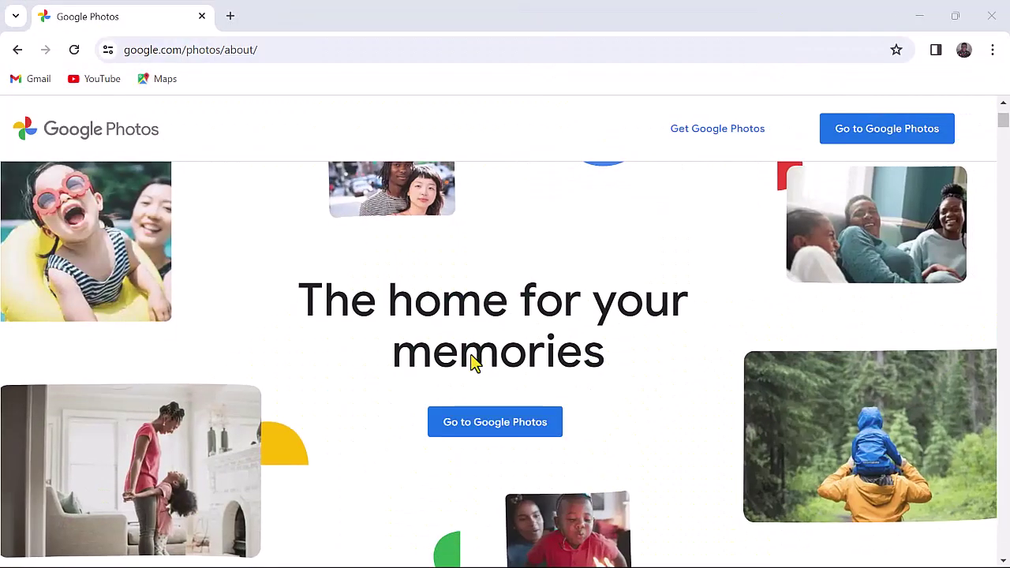
scroll(471, 363, "down", 3)
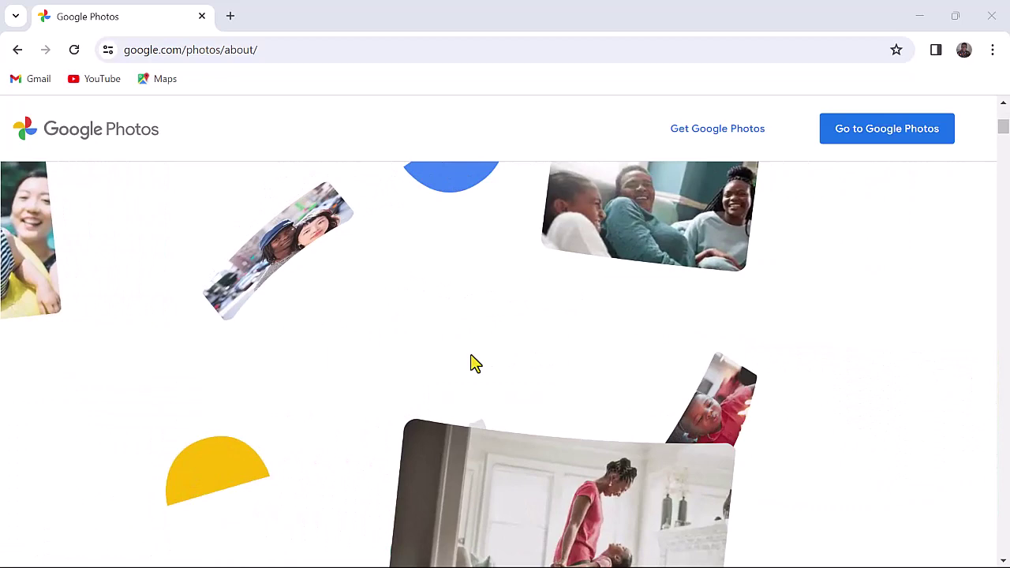
scroll(472, 363, "down", 3)
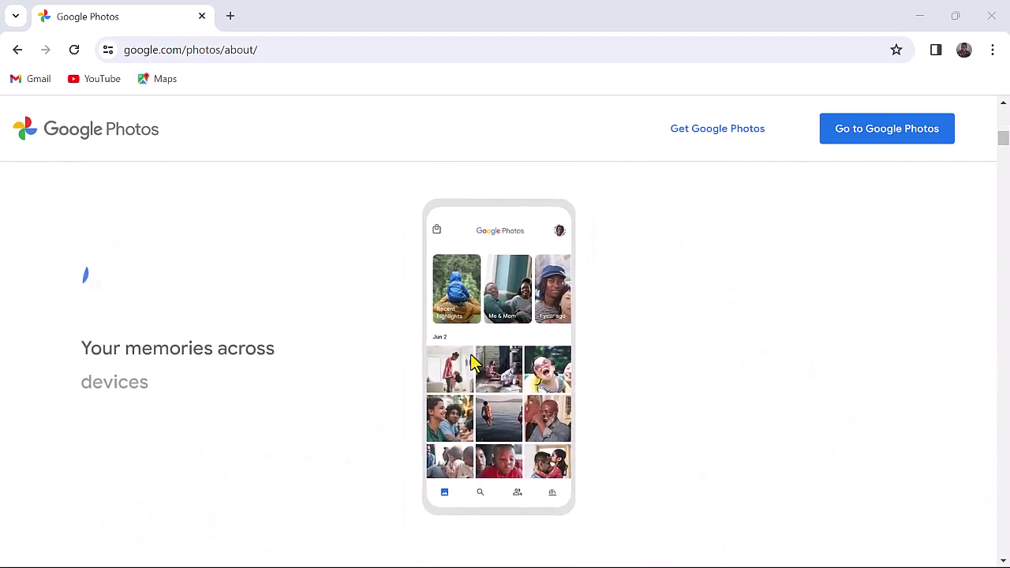
scroll(623, 270, "up", 8)
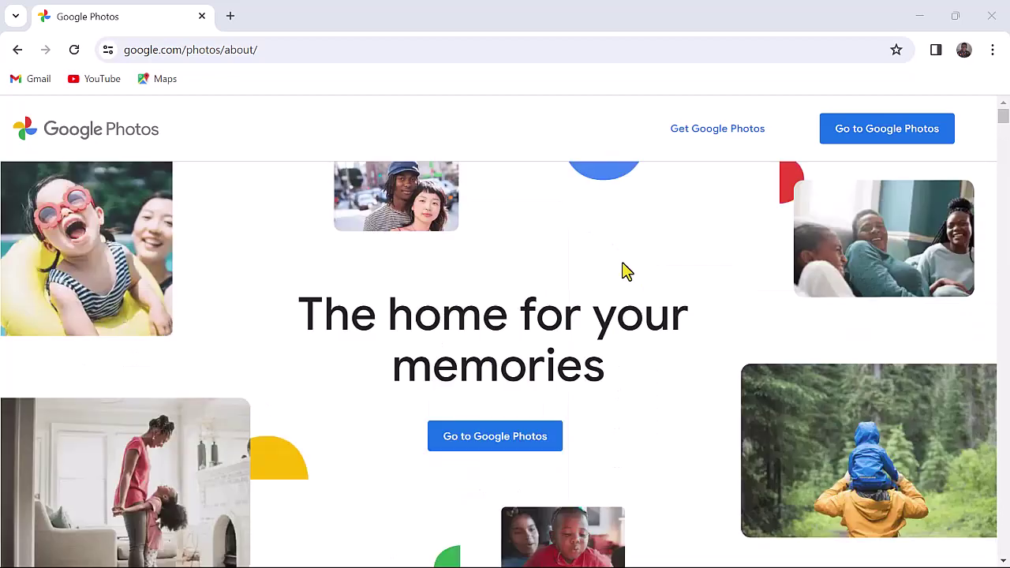
left_click(870, 134)
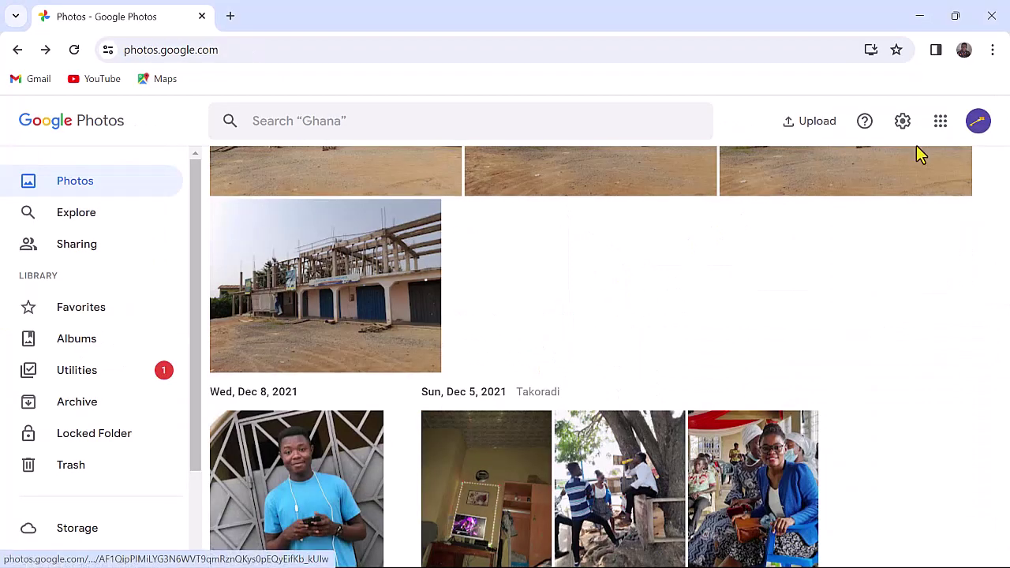
left_click(979, 122)
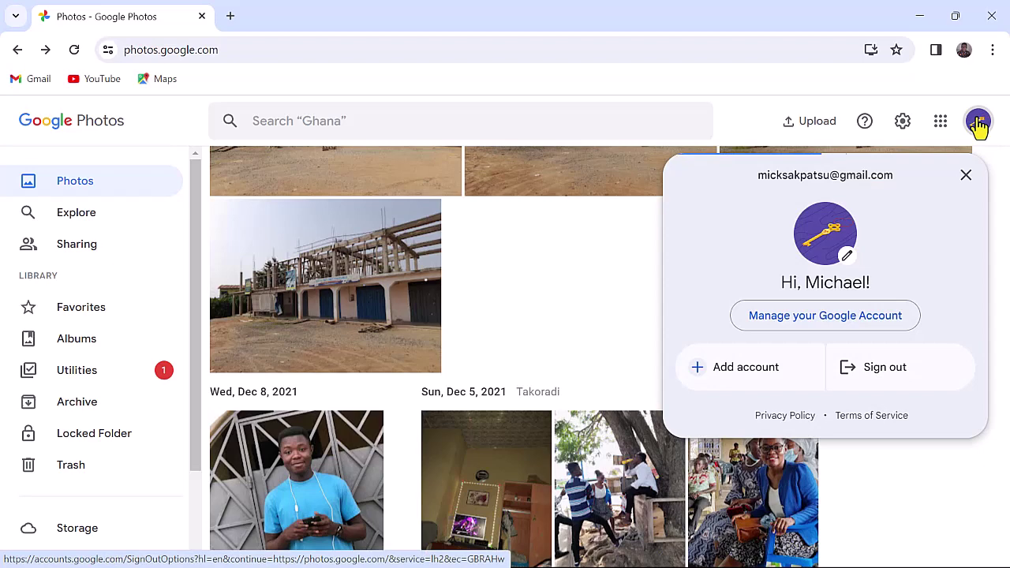
left_click(841, 319)
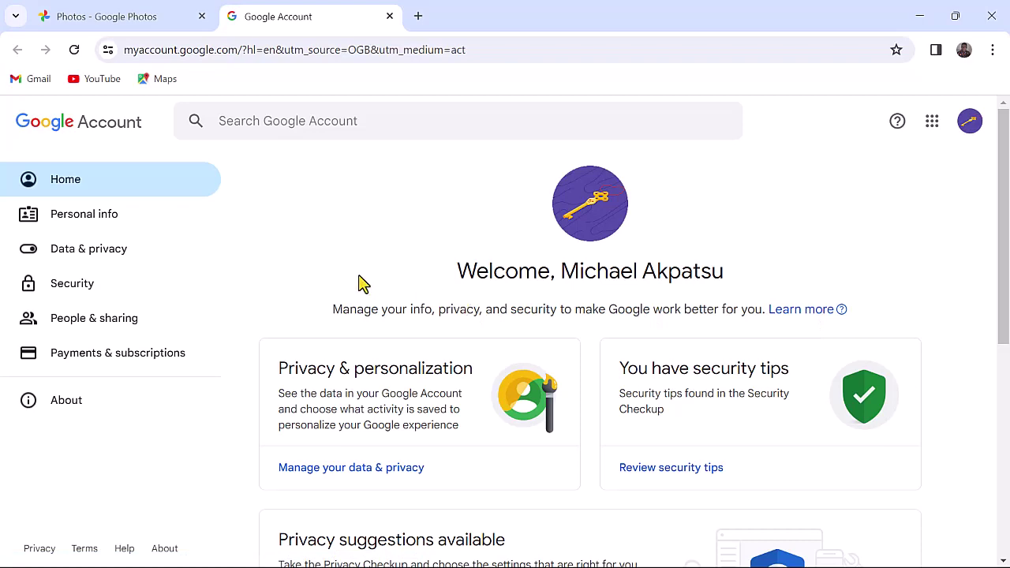
- Go to Data & privacy and scroll down to 'Data from apps and services you use'
left_click(86, 258)
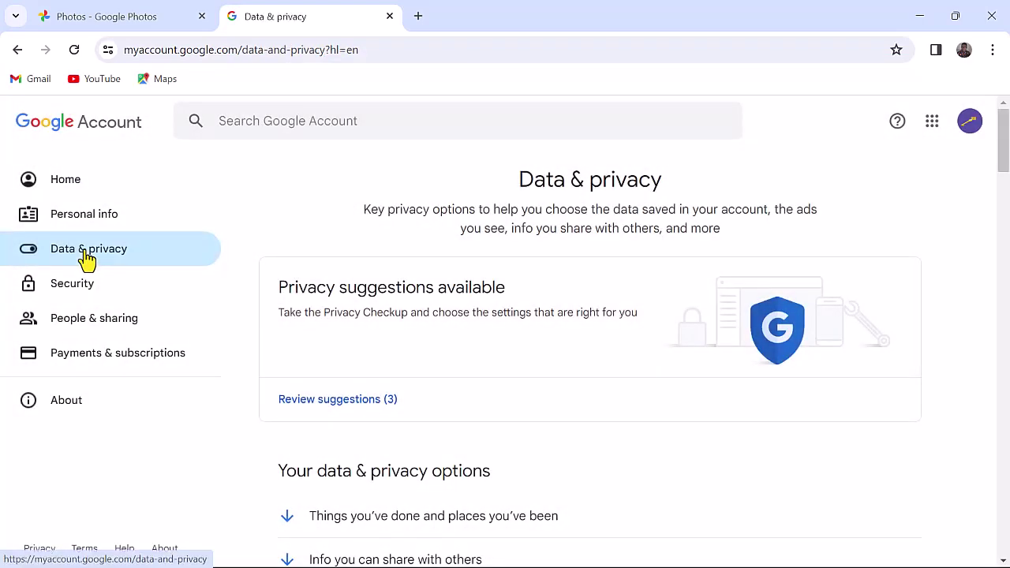
scroll(518, 440, "down", 5)
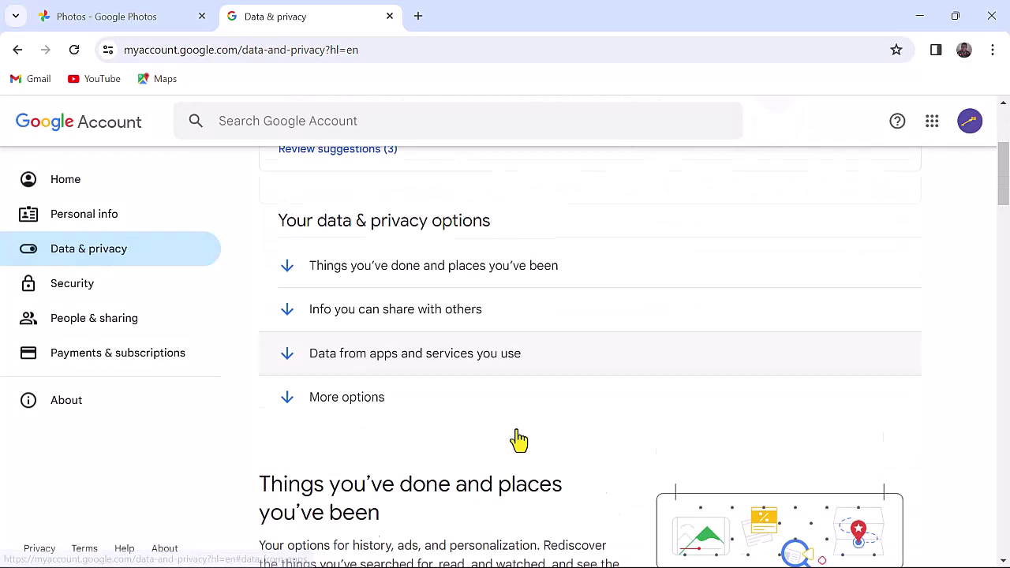
scroll(518, 439, "down", 9)
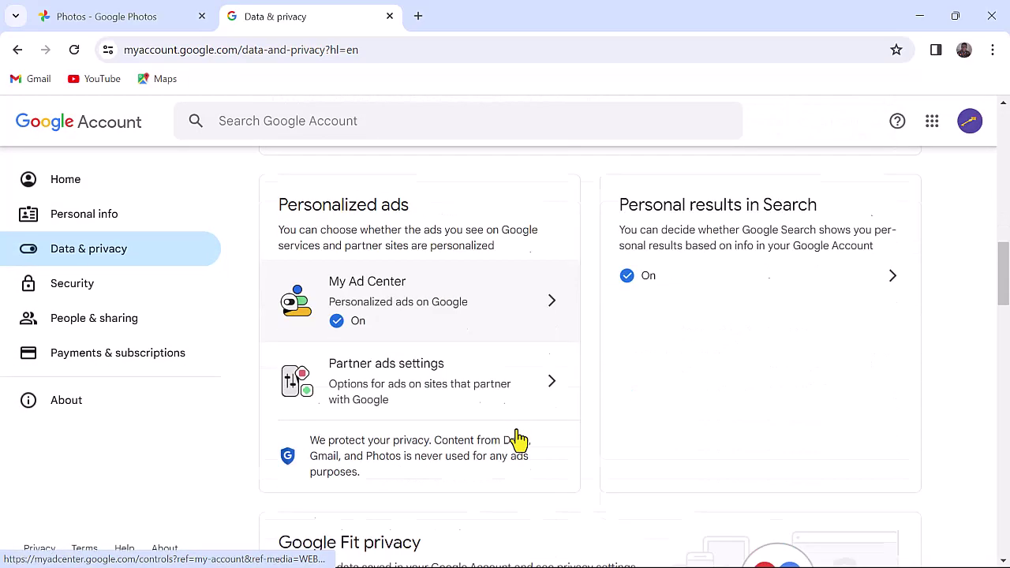
scroll(518, 439, "down", 8)
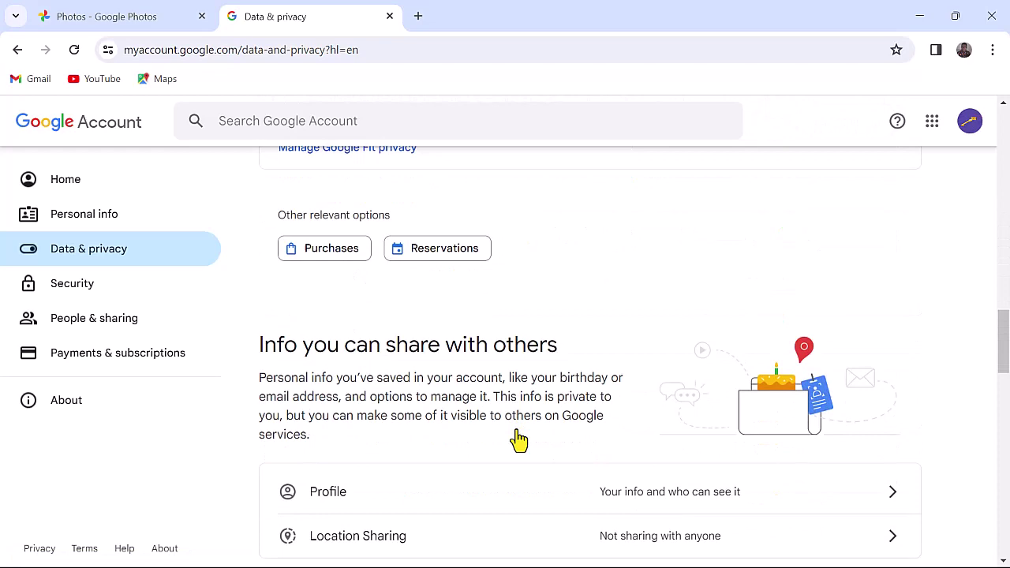
scroll(518, 440, "down", 5)
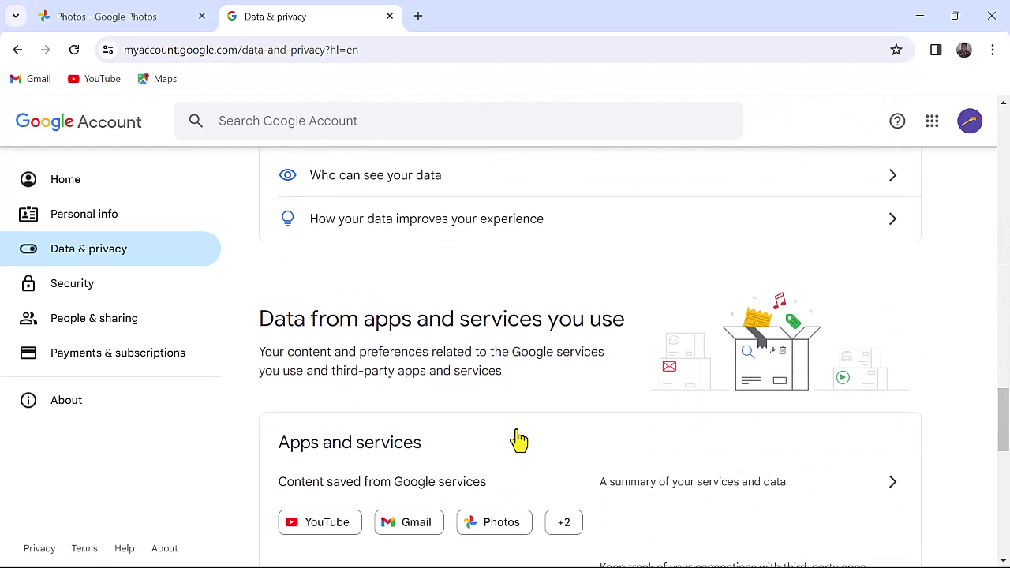
scroll(518, 440, "down", 2)
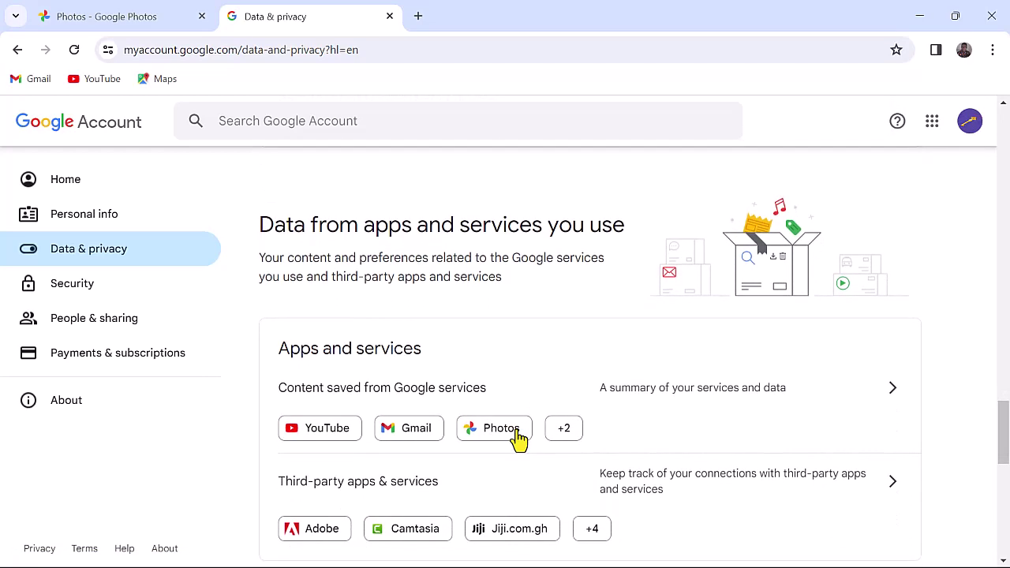
scroll(518, 439, "down", 1)
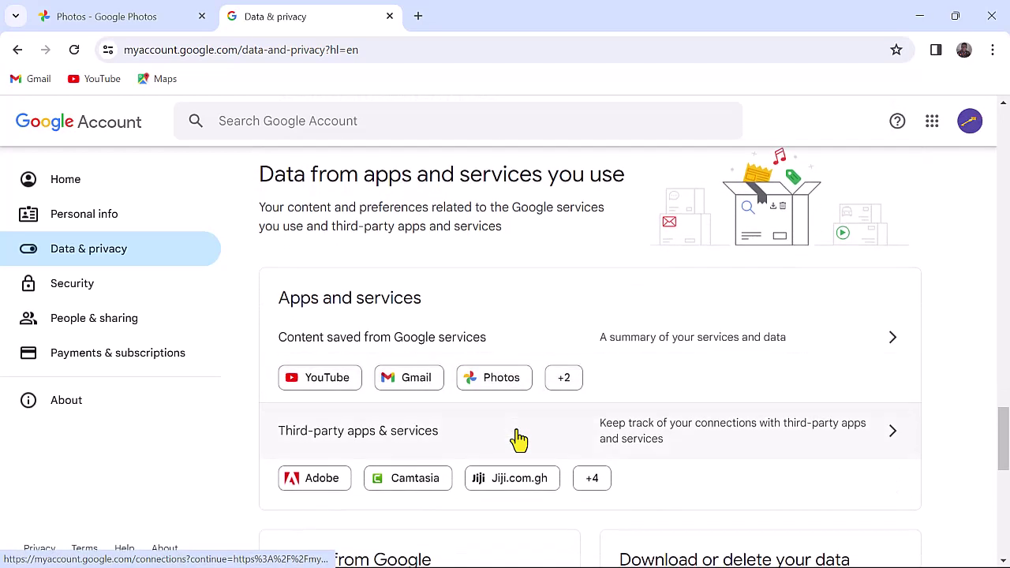
- Open Google Dashboard from the Photos chip and scroll down to the Photos card
left_click(500, 383)
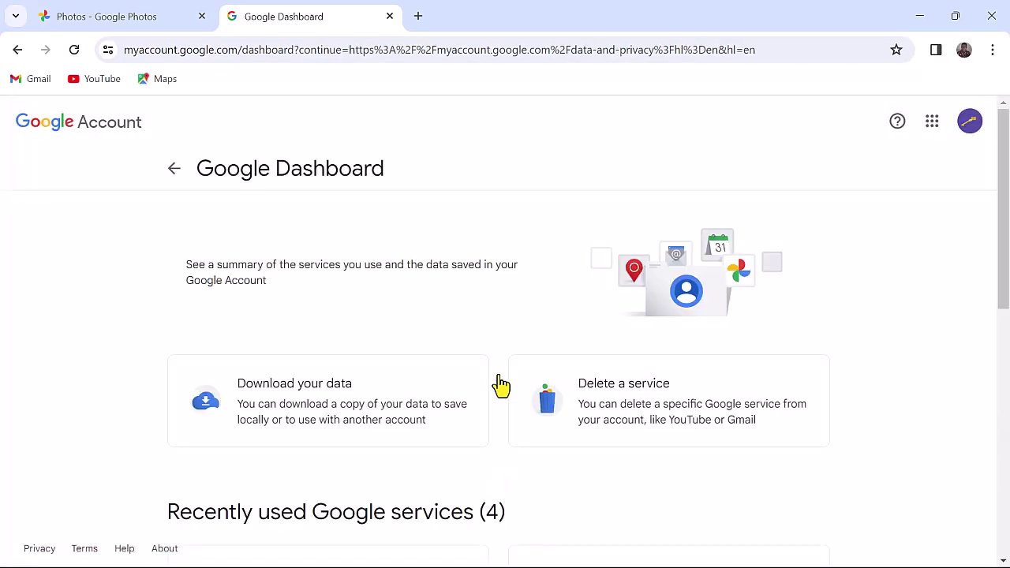
scroll(501, 386, "down", 5)
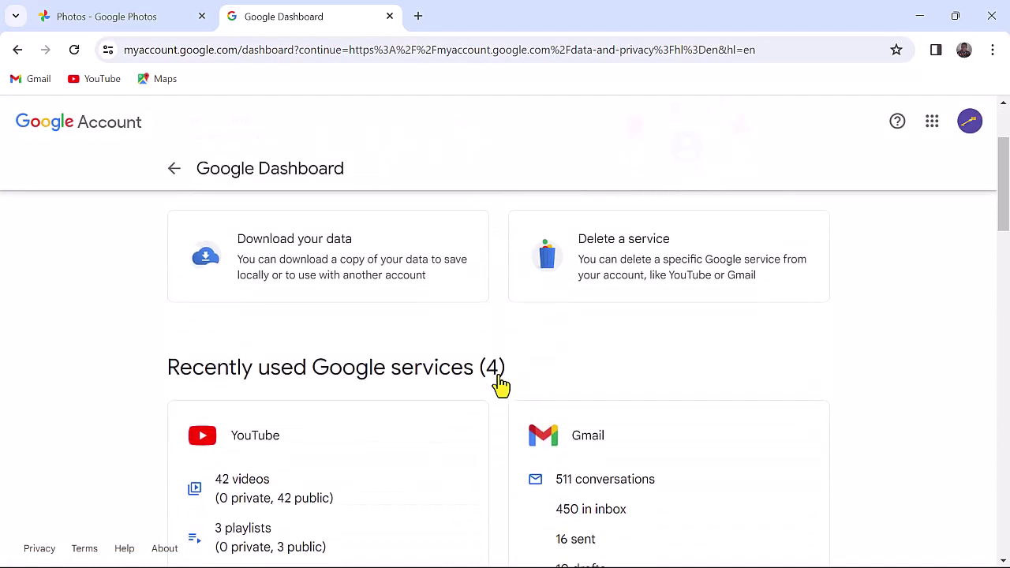
scroll(500, 386, "down", 2)
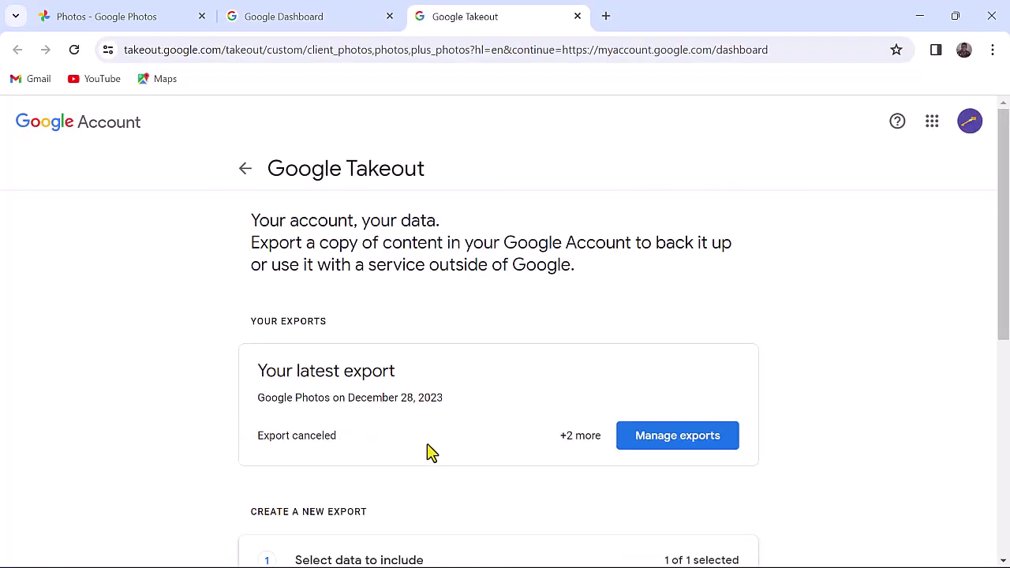
- Deselect all albums in the Photos export and keep only 'Photos from 2017'
scroll(460, 465, "down", 2)
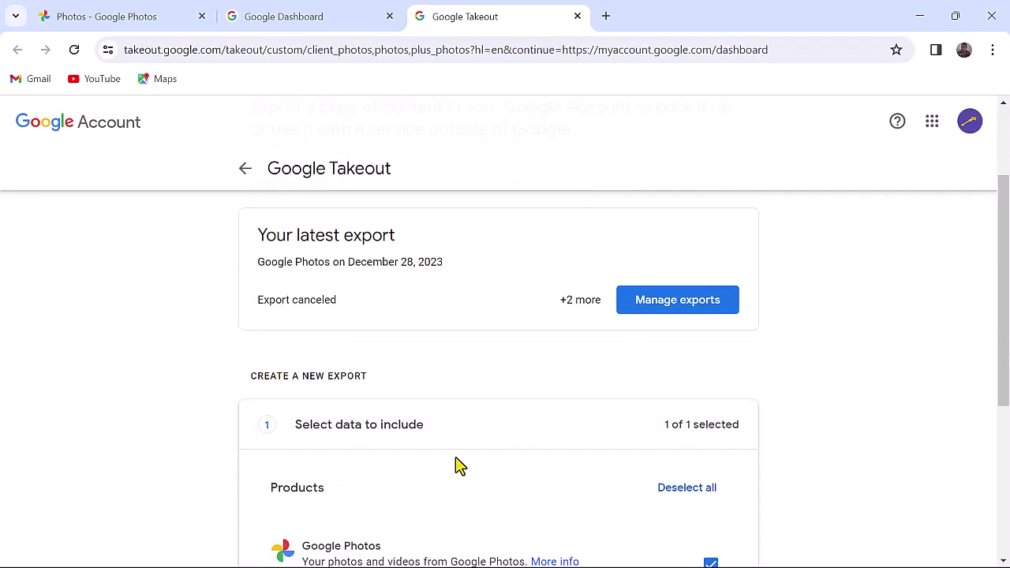
scroll(460, 466, "down", 3)
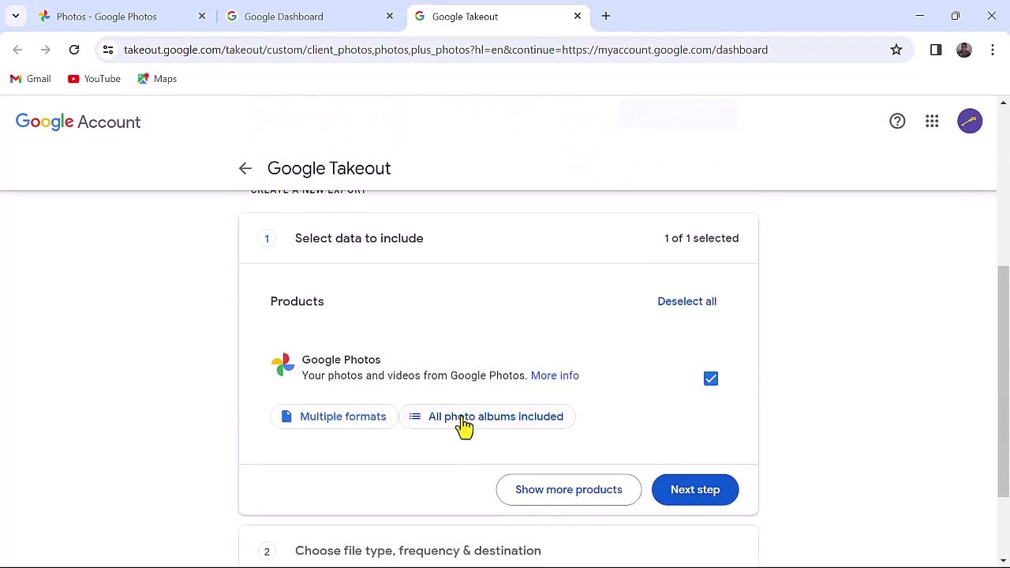
left_click(464, 424)
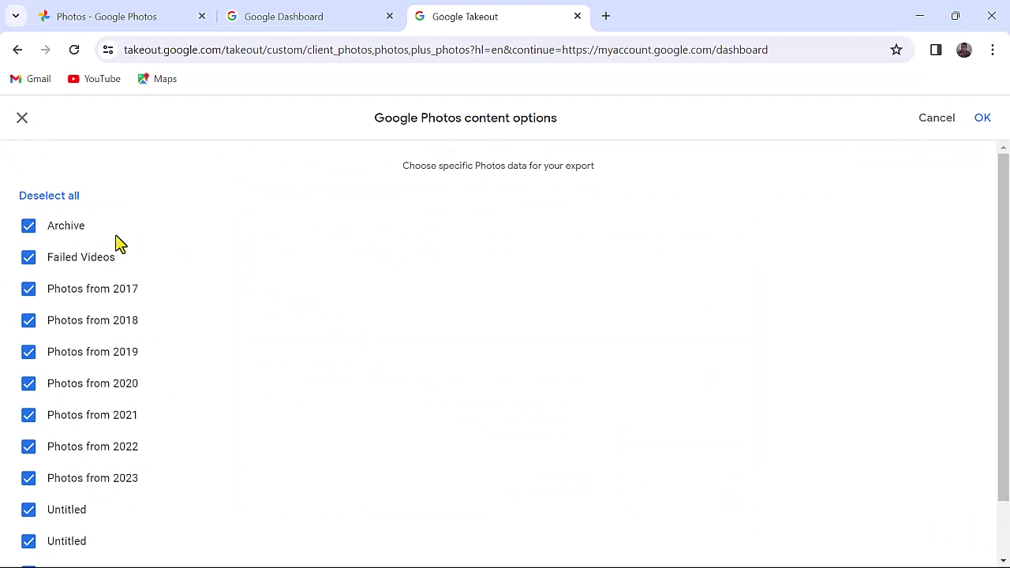
scroll(56, 480, "down", 1)
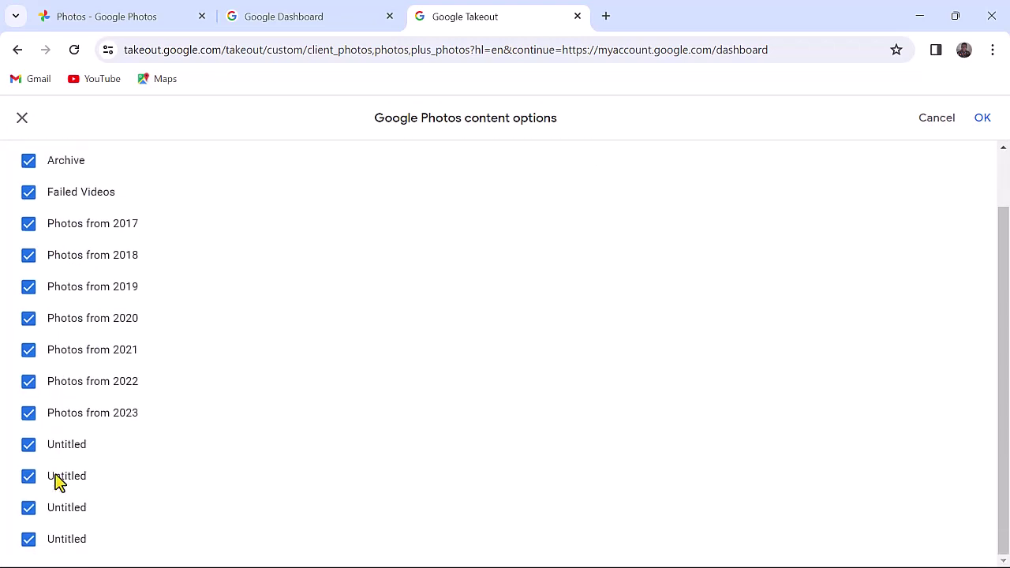
scroll(56, 480, "up", 1)
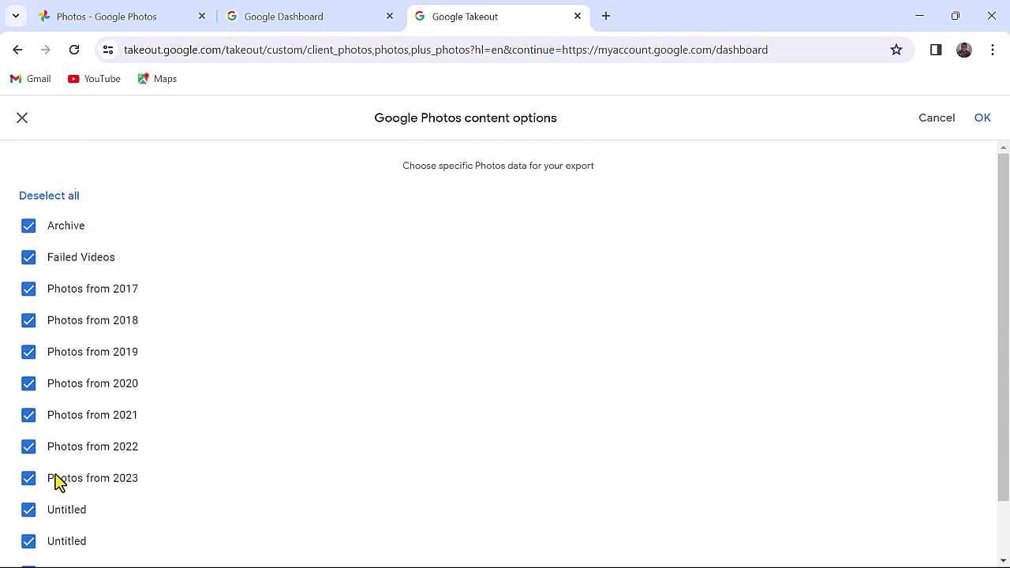
left_click(46, 198)
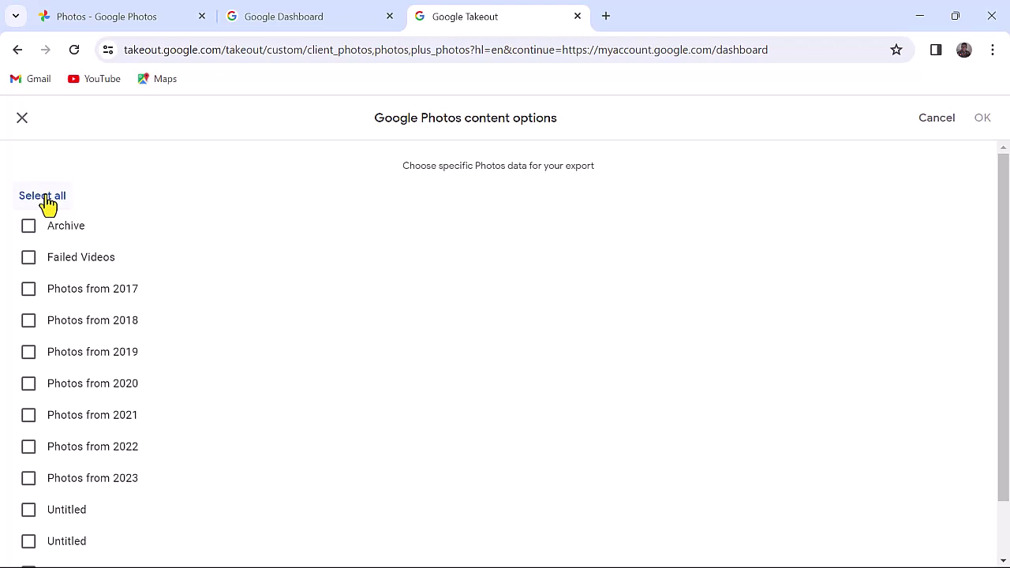
left_click(28, 290)
left_click(981, 120)
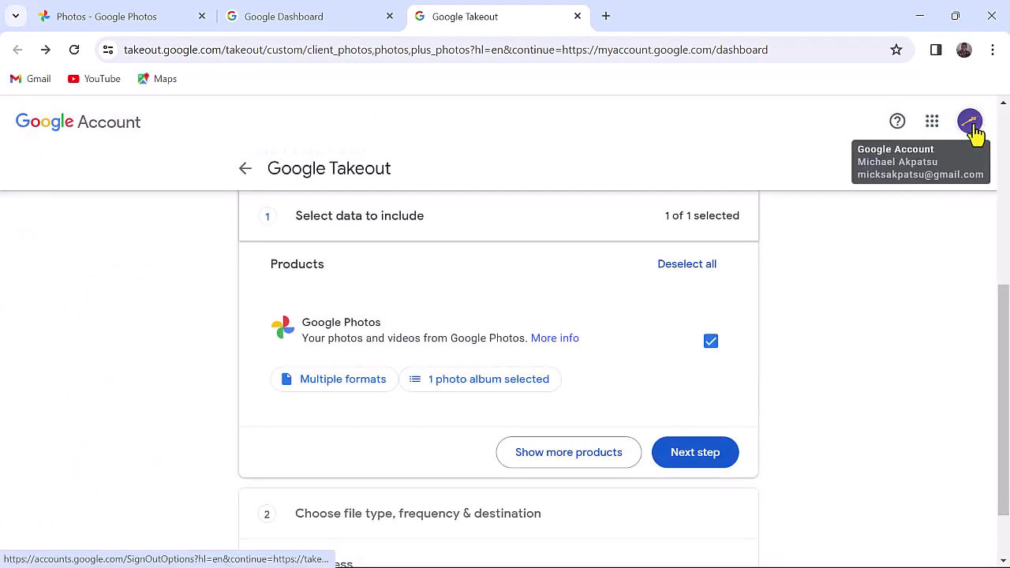
- Create a one-time export as .zip files split at 2 GB
left_click(695, 452)
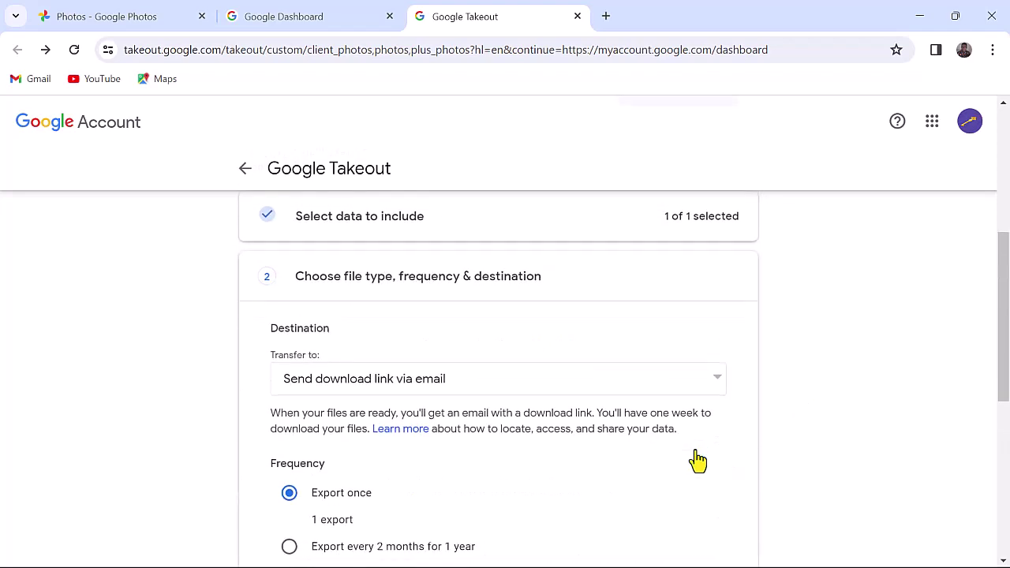
scroll(698, 460, "down", 3)
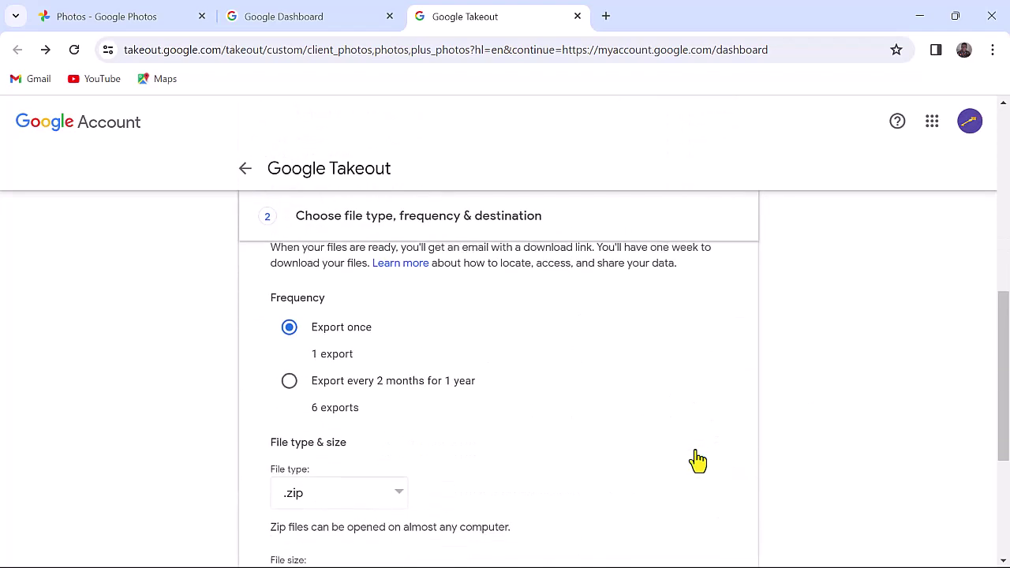
scroll(698, 461, "down", 2)
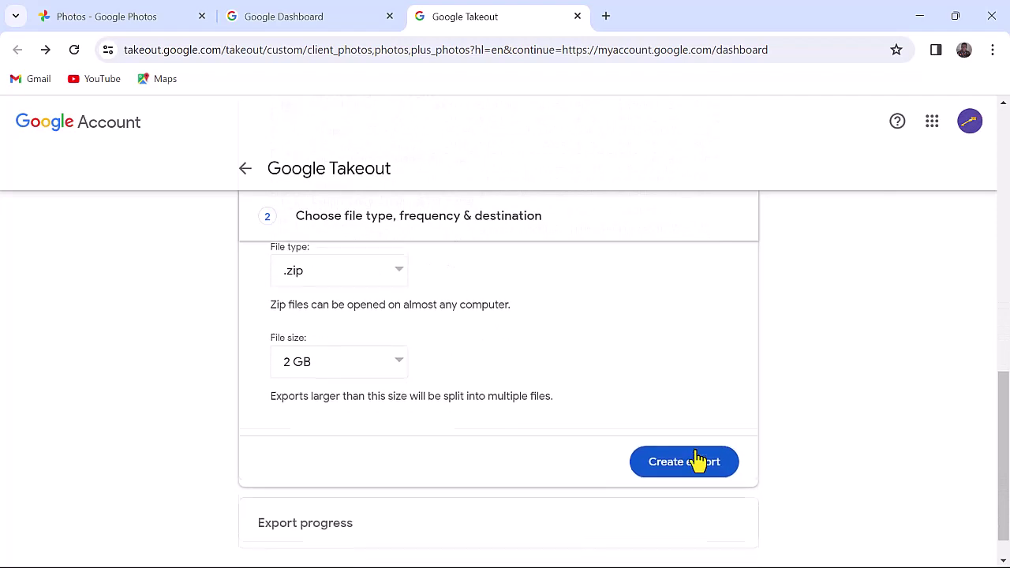
left_click(697, 460)
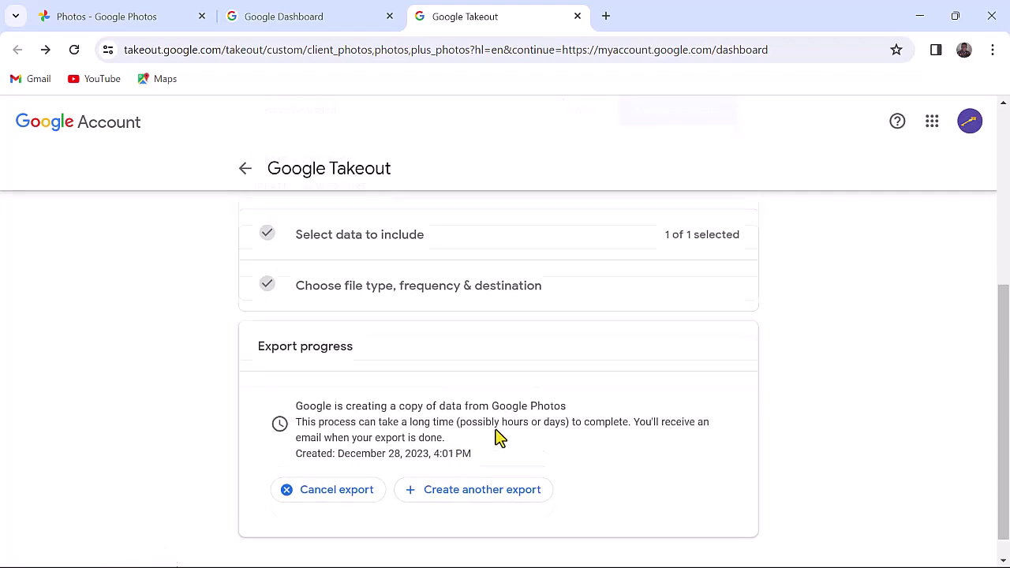
- Open Manage exports to see the 141.9 MB December 28, 2023 Photos export
scroll(500, 438, "up", 4)
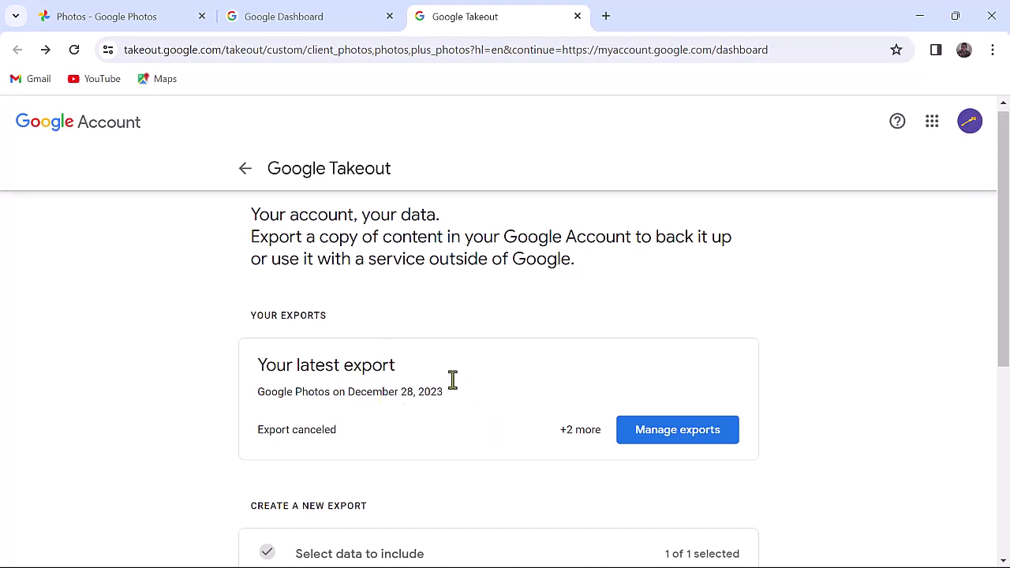
left_click(667, 431)
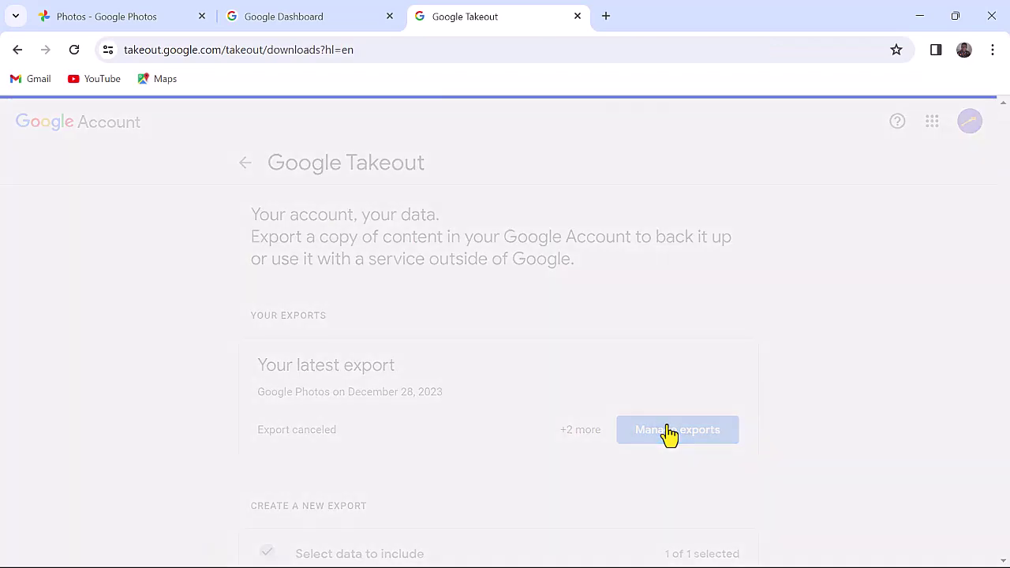
scroll(667, 432, "down", 3)
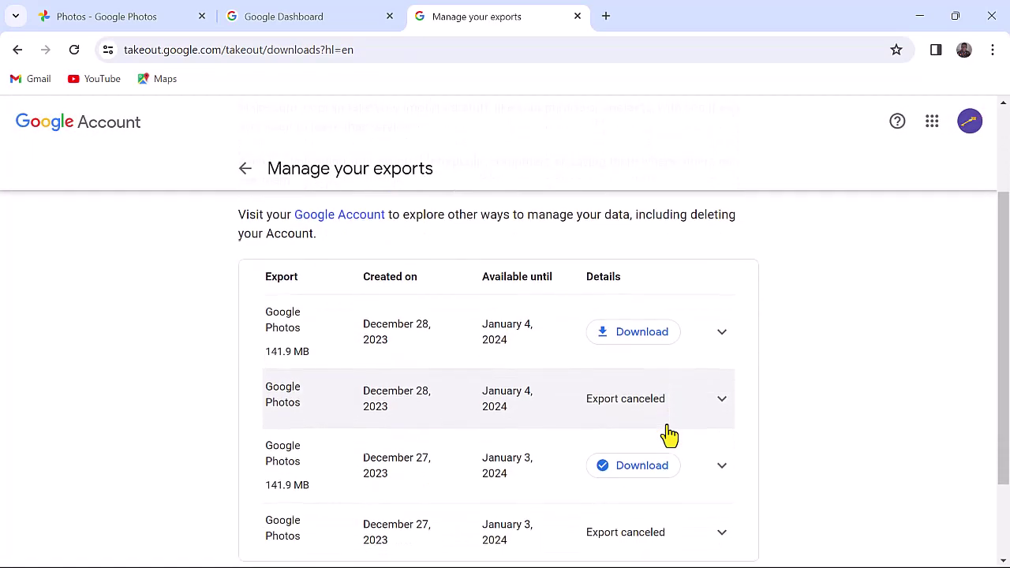
scroll(668, 432, "up", 3)
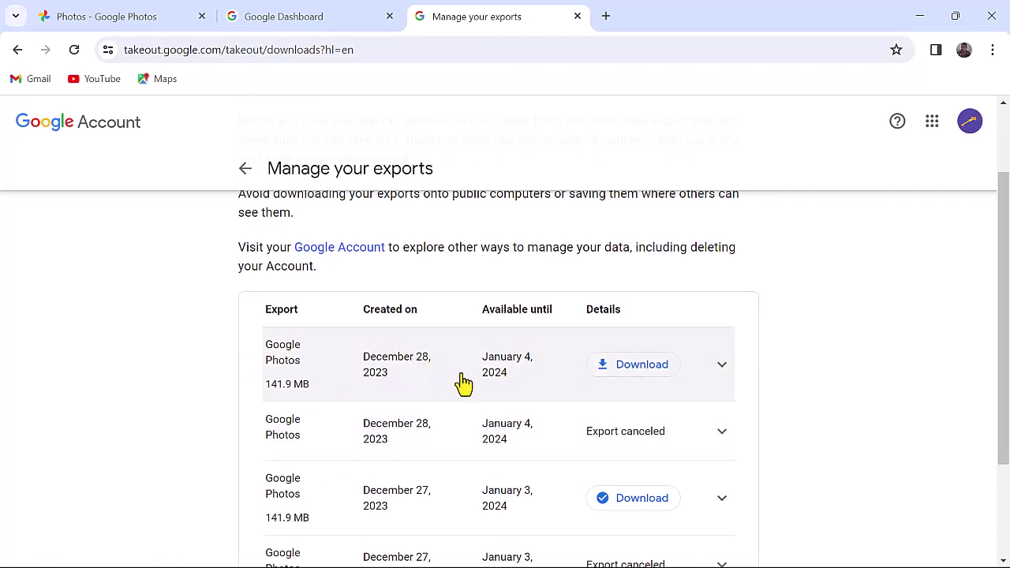
- Download the December 28 export, re-entering the account password to verify identity
left_click(652, 377)
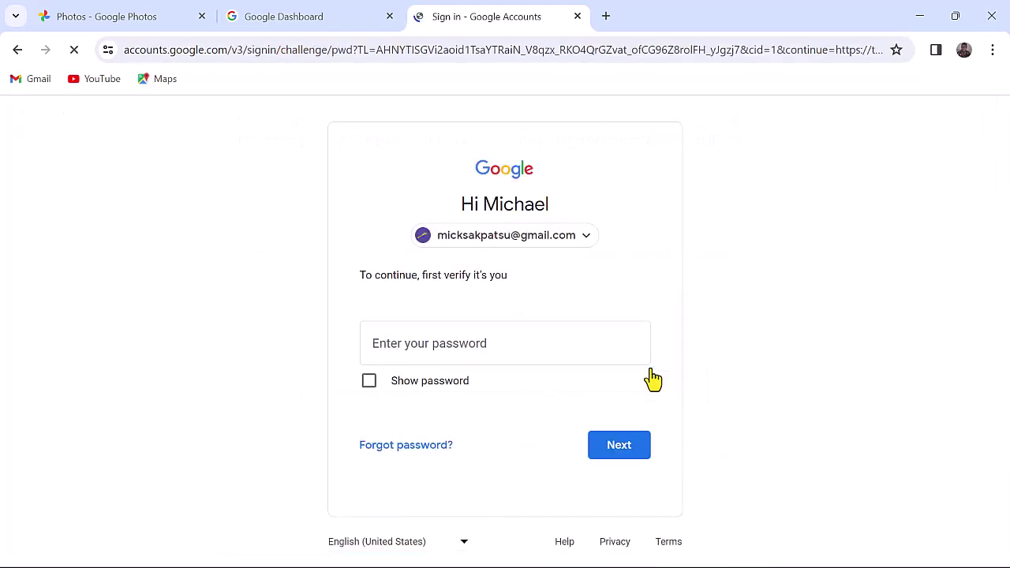
left_click(461, 348)
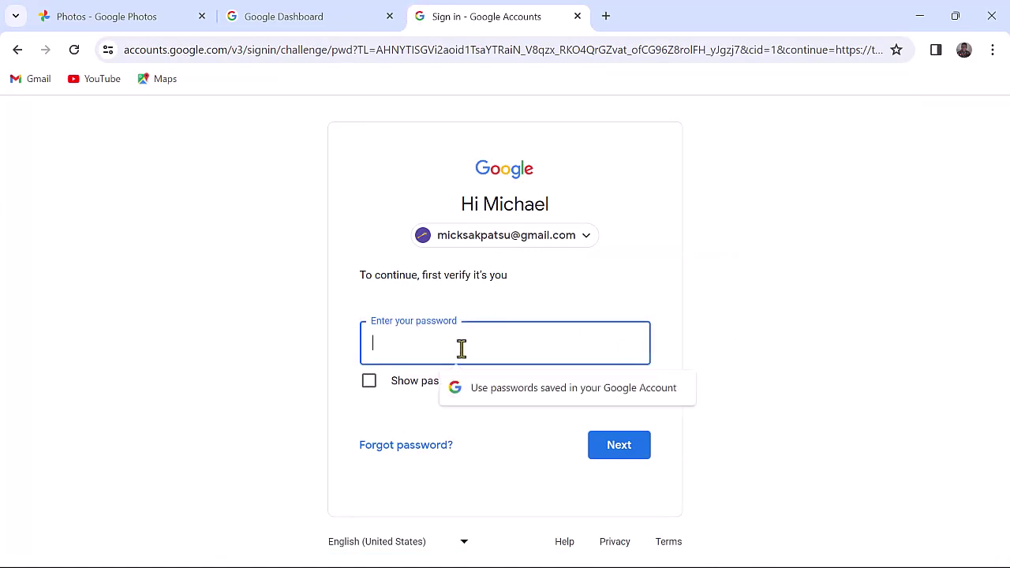
type("••")
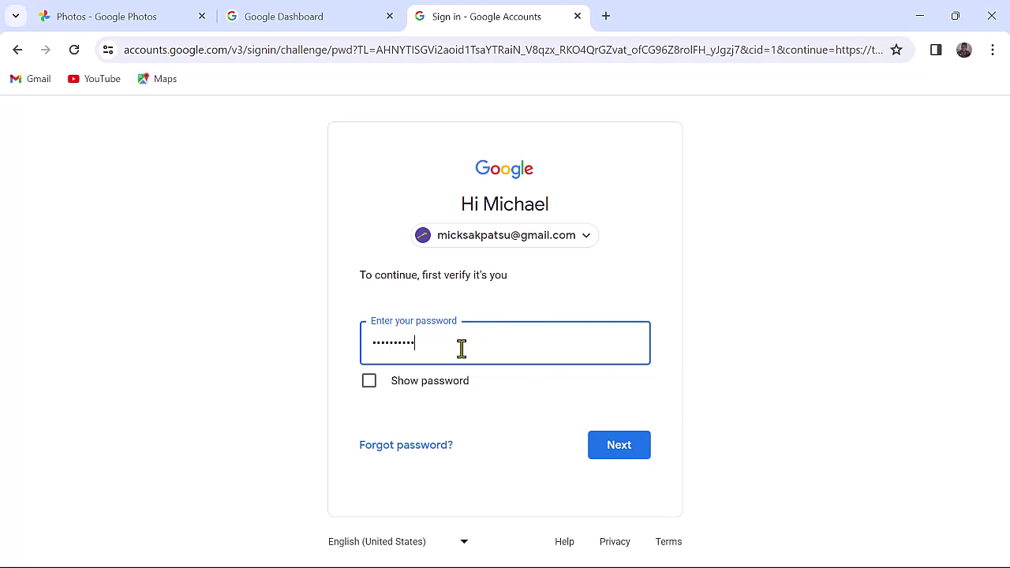
left_click(599, 447)
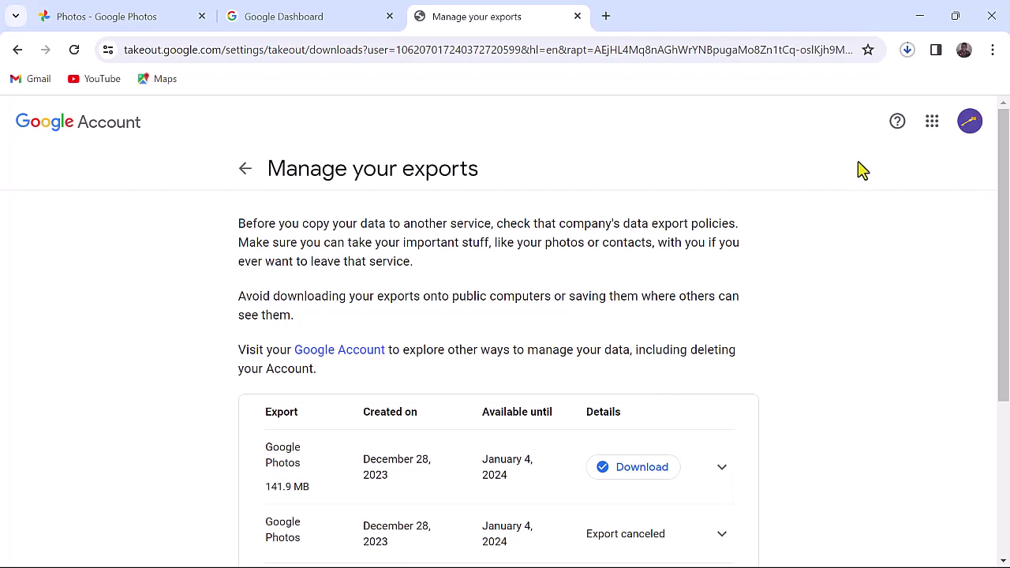
- Show Chrome's recent downloads with takeout-20231228T160134Z-001.zip in progress
left_click(902, 54)
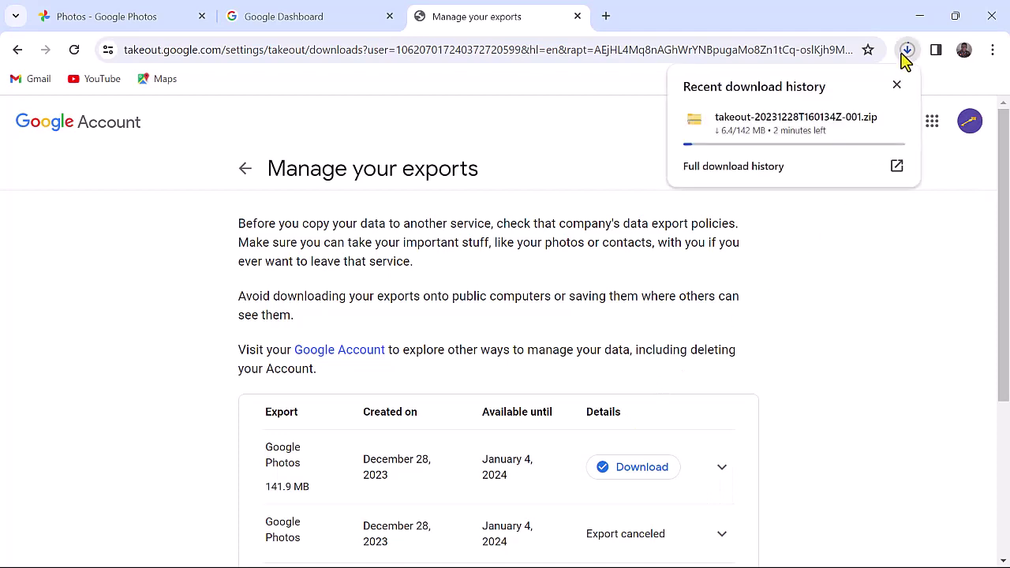
mouse_move(841, 119)
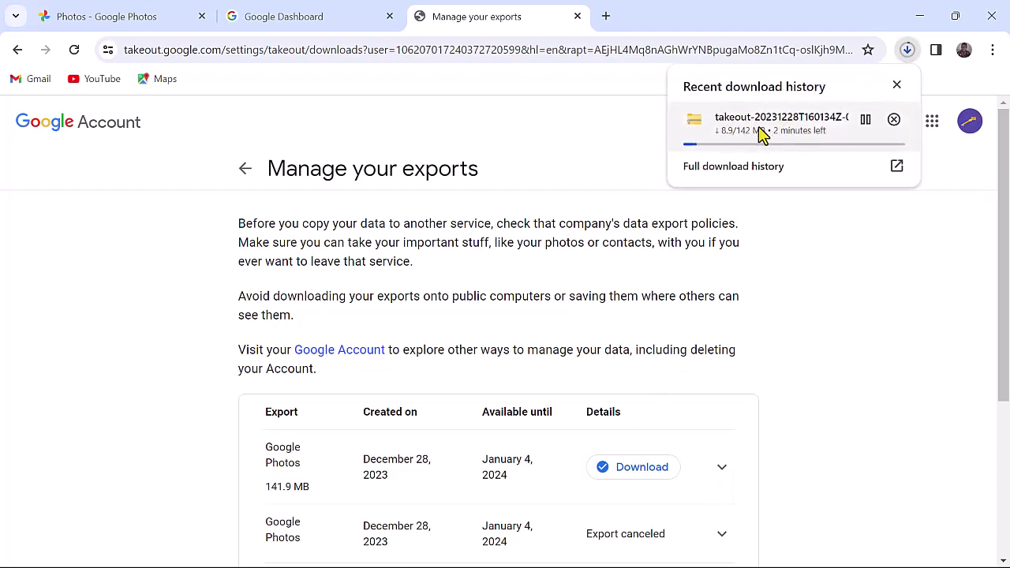